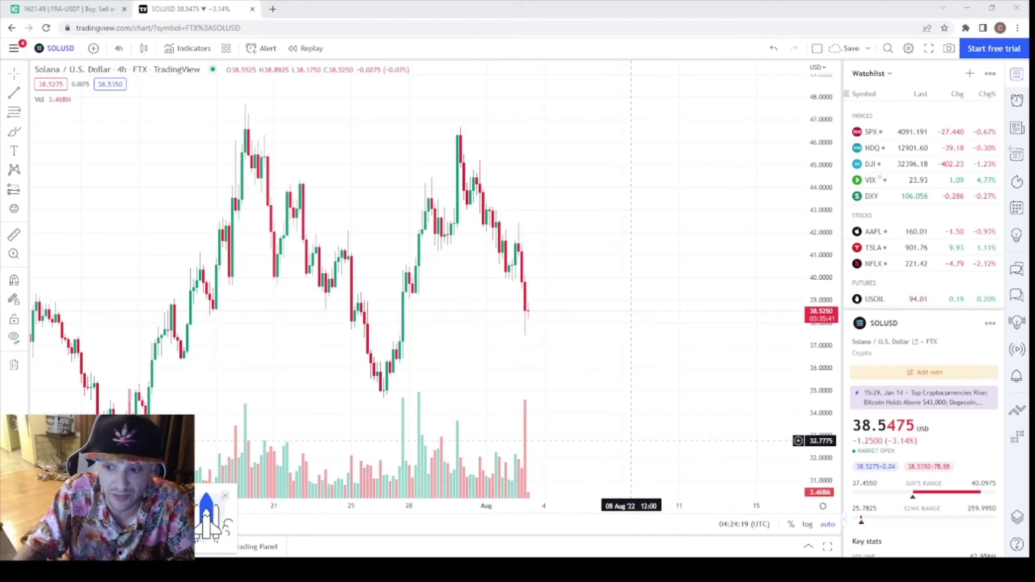
Step: Drag the price axis to widen the Solana chart's range to about 28–51
left_click_drag(821, 380, 825, 415)
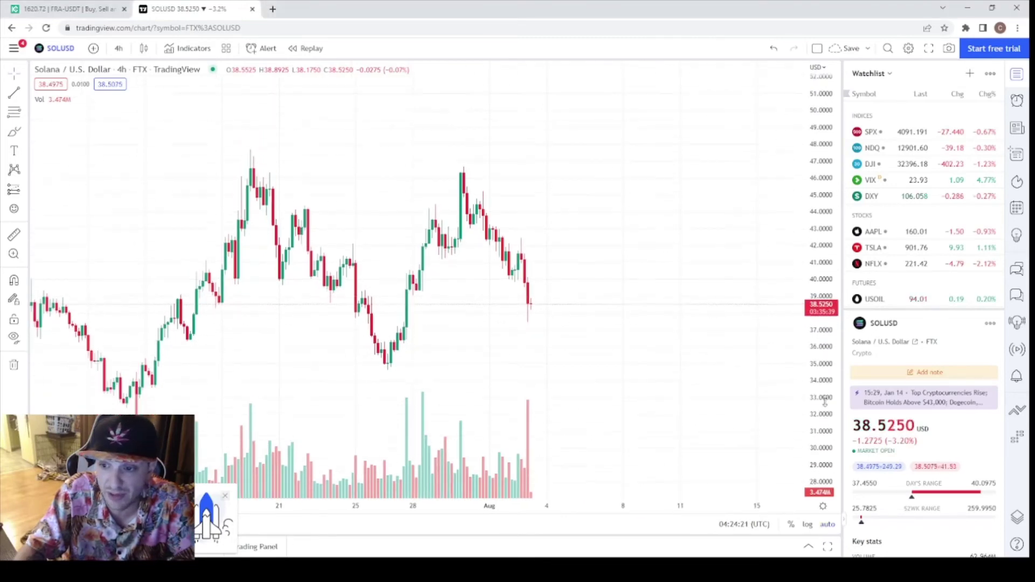